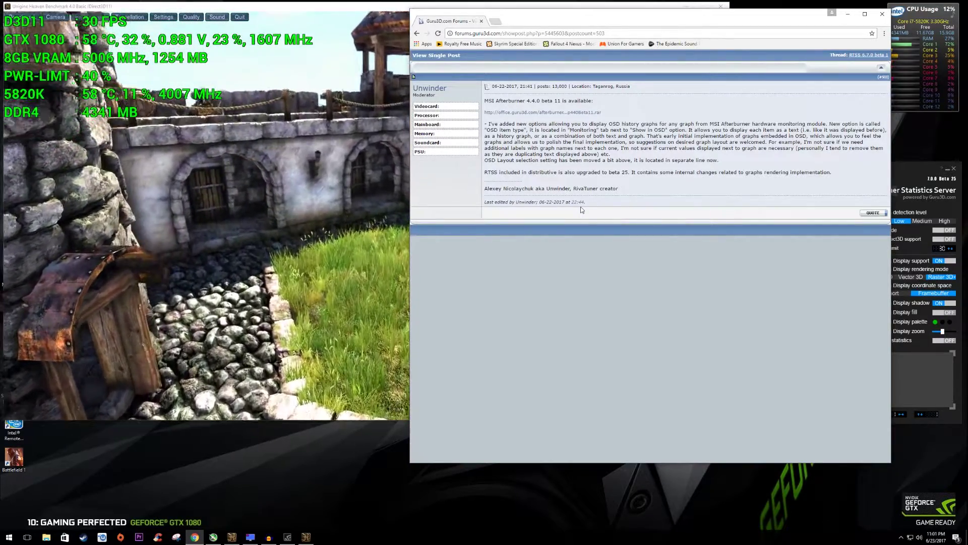
Minimize the forum page and open Afterburner's properties on the Monitoring tab
click(848, 15)
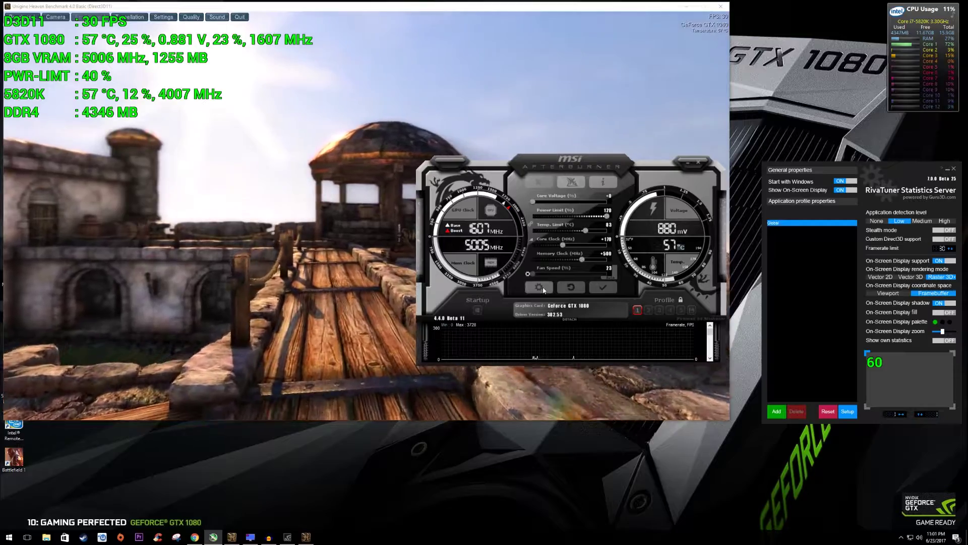
click(539, 288)
drag(508, 161, 591, 145)
click(557, 155)
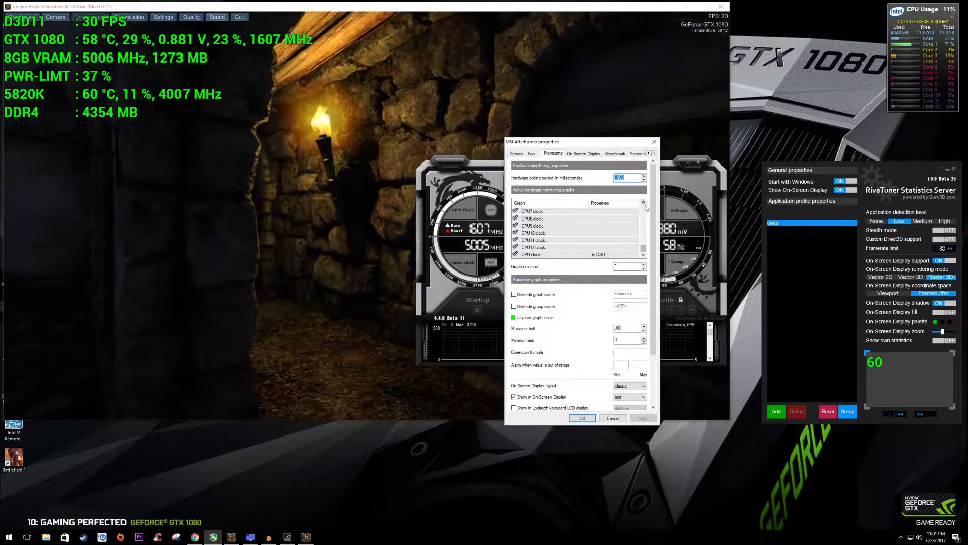
Browse the Active hardware monitoring graphs list, including the per-core CPU clock entries
click(645, 203)
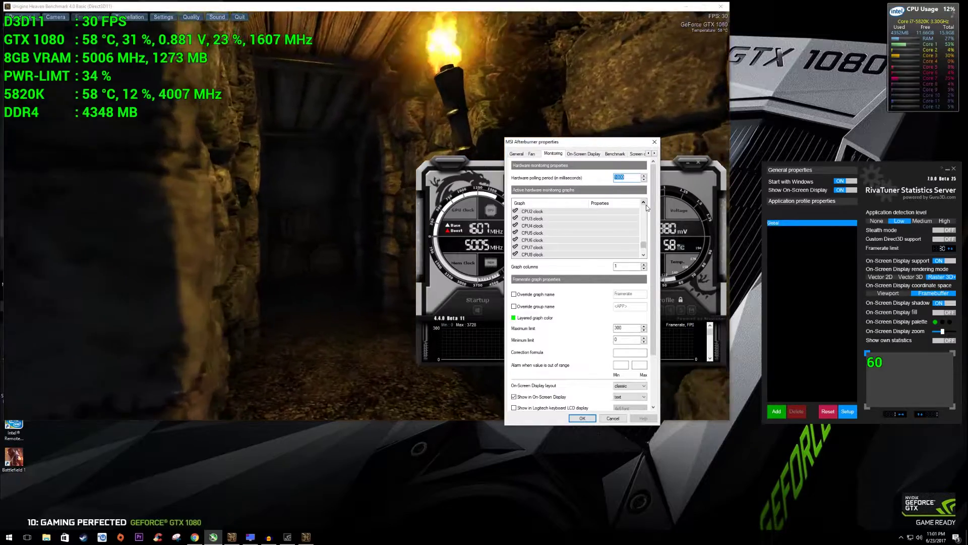
scroll(648, 207, up, 1)
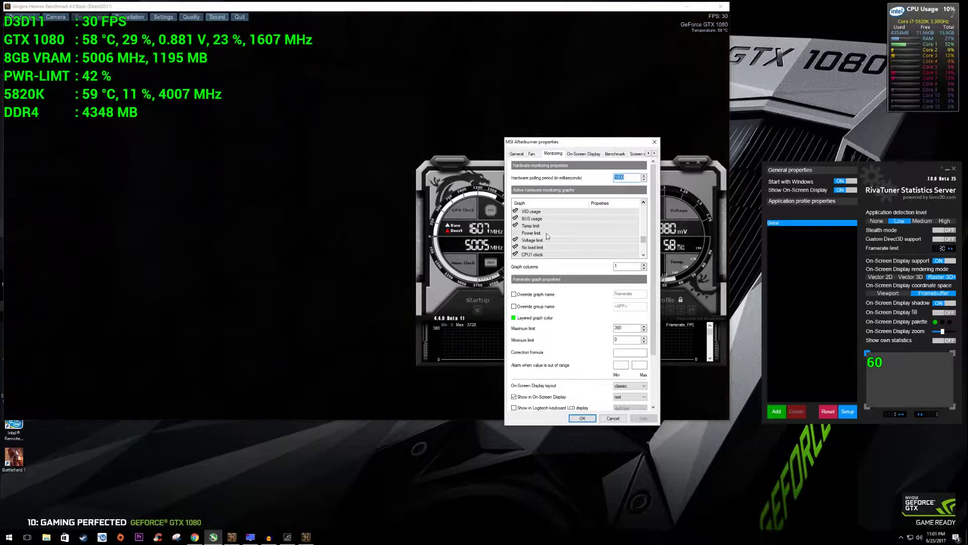
scroll(530, 231, up, 1)
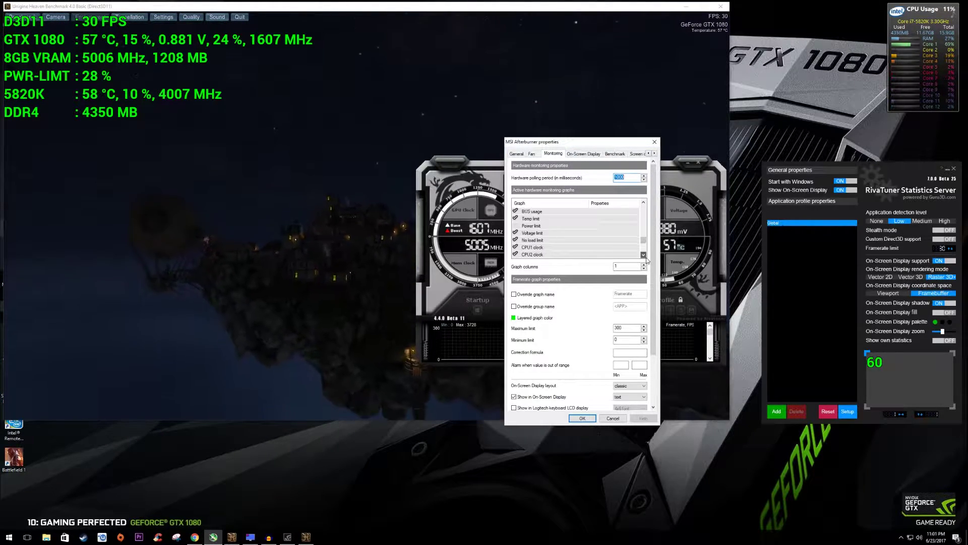
scroll(646, 260, down, 3)
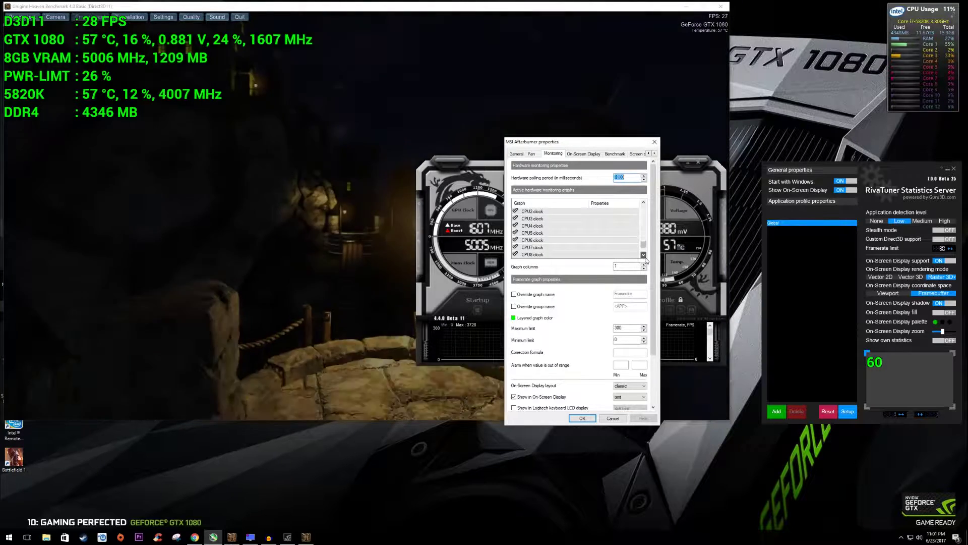
scroll(647, 260, down, 1)
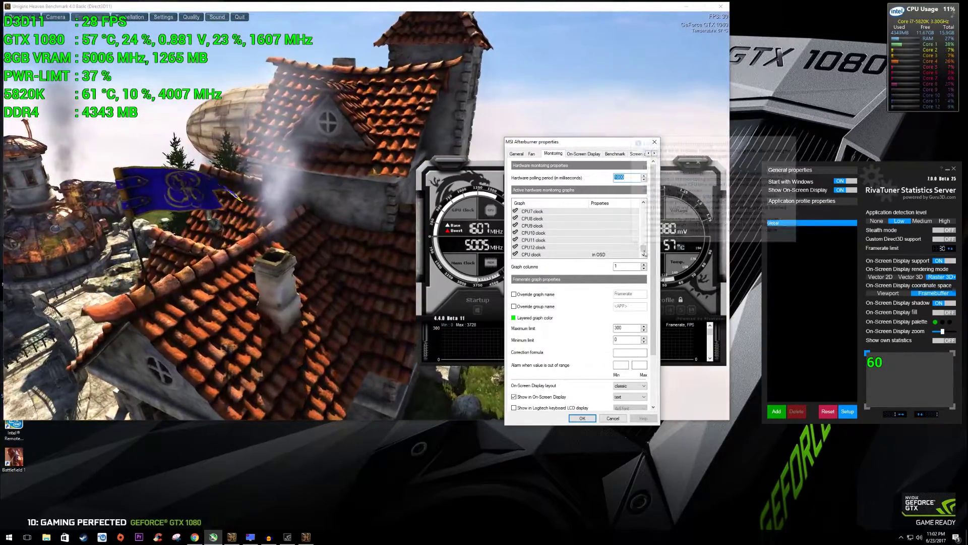
drag(646, 250, 249, 154)
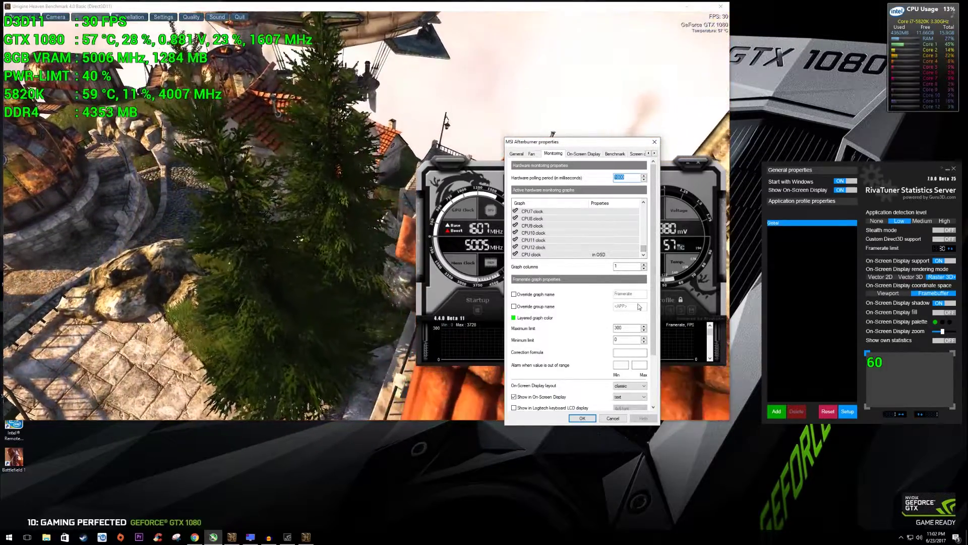
scroll(615, 239, up, 8)
Set Framerate to show in the On-Screen Display as a graph and confirm with OK
click(540, 212)
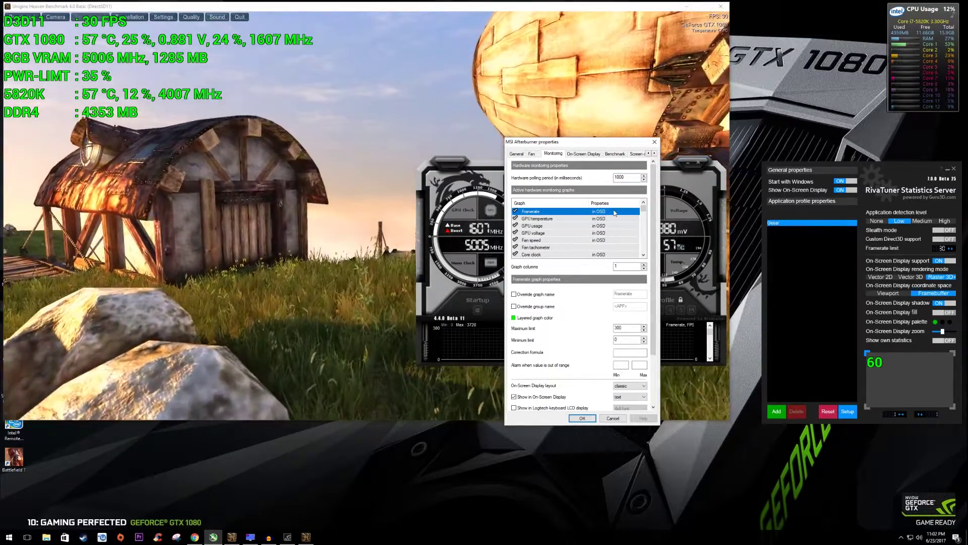
drag(585, 216, 533, 214)
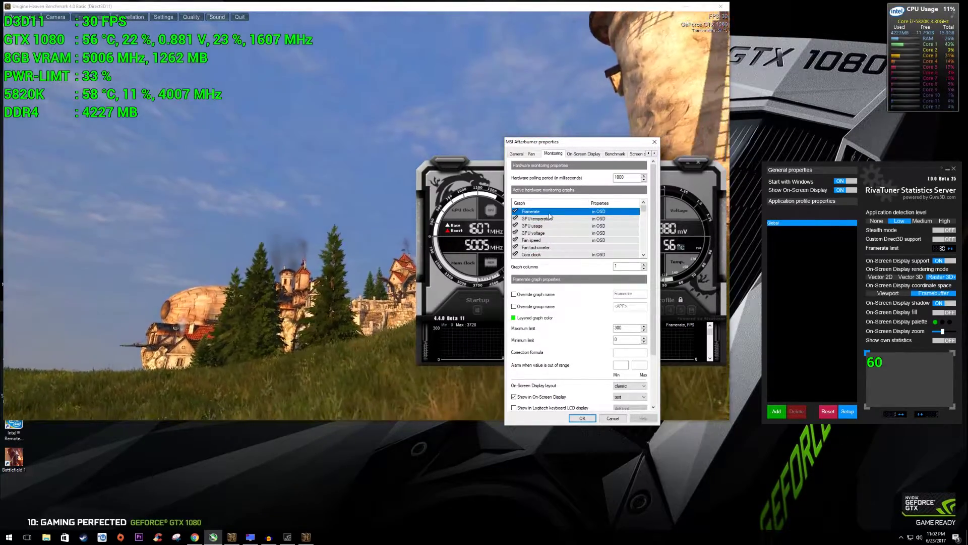
drag(655, 241, 651, 299)
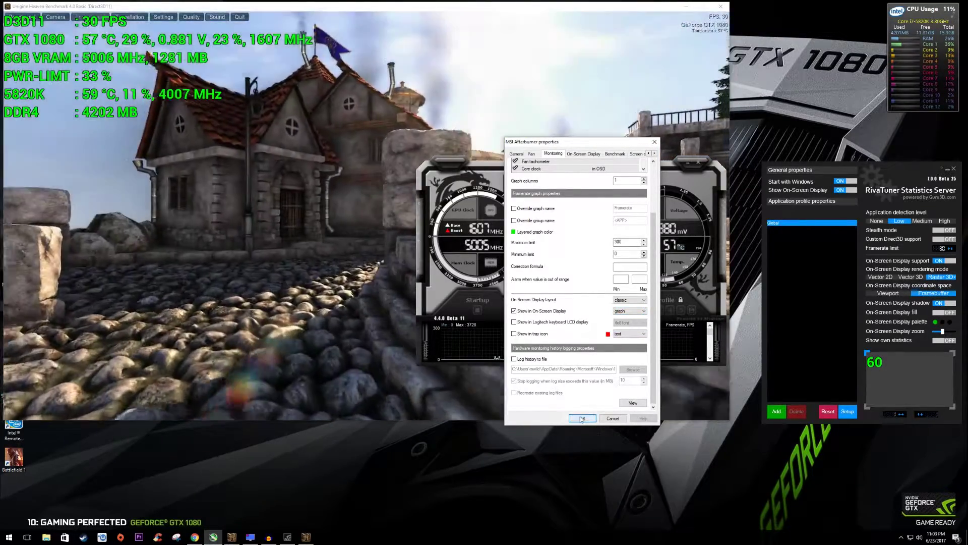
click(582, 419)
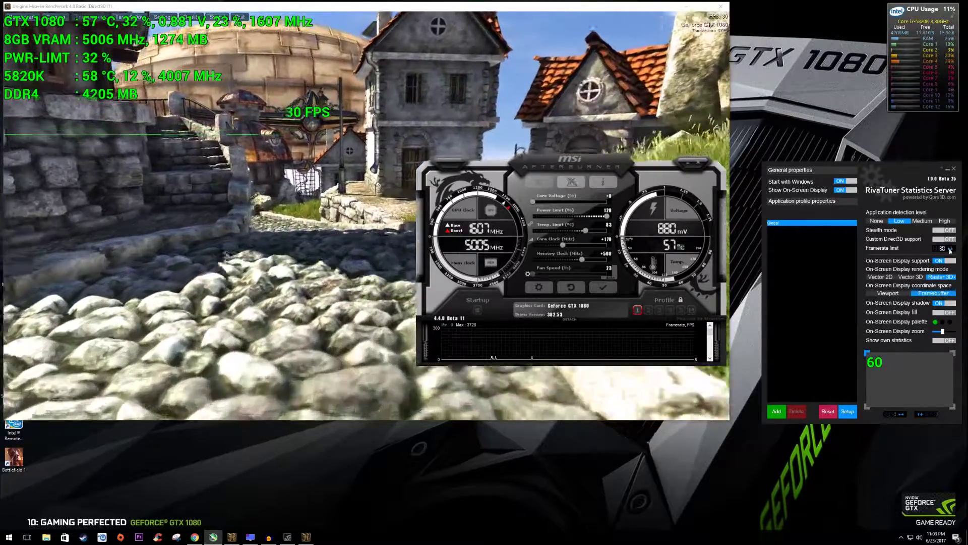
Set the RTSS framerate limit to 0, then restore it to 30
click(950, 250)
key(BackSpace)
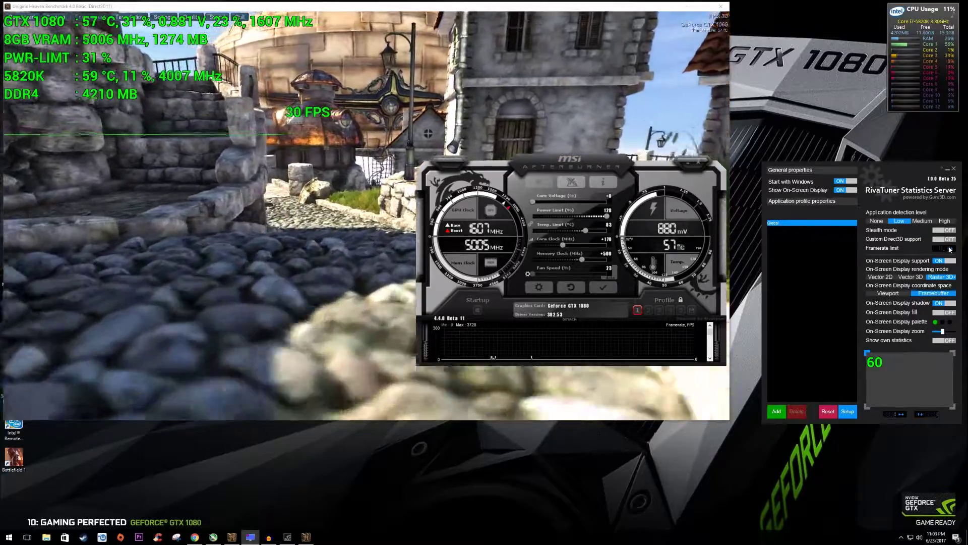
key(Return)
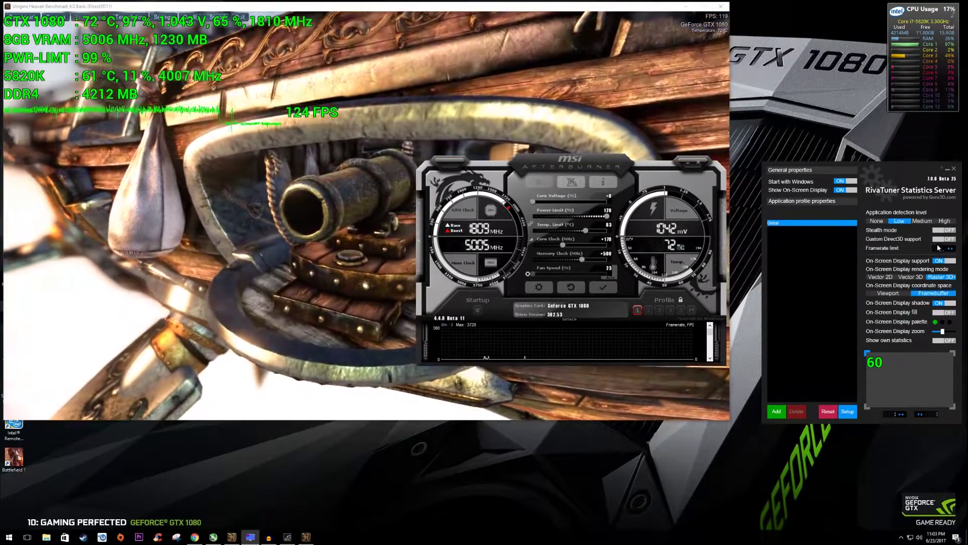
click(939, 247)
text(30)
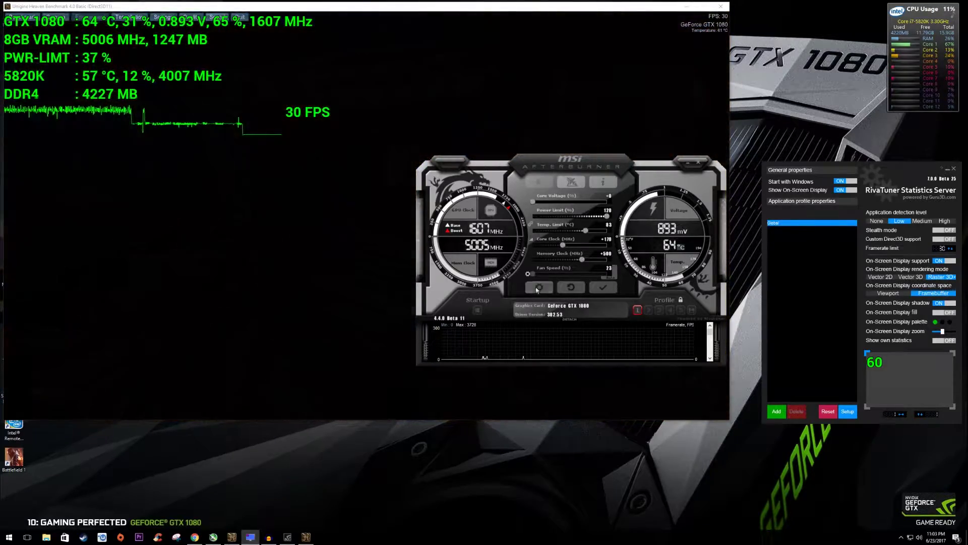
click(538, 286)
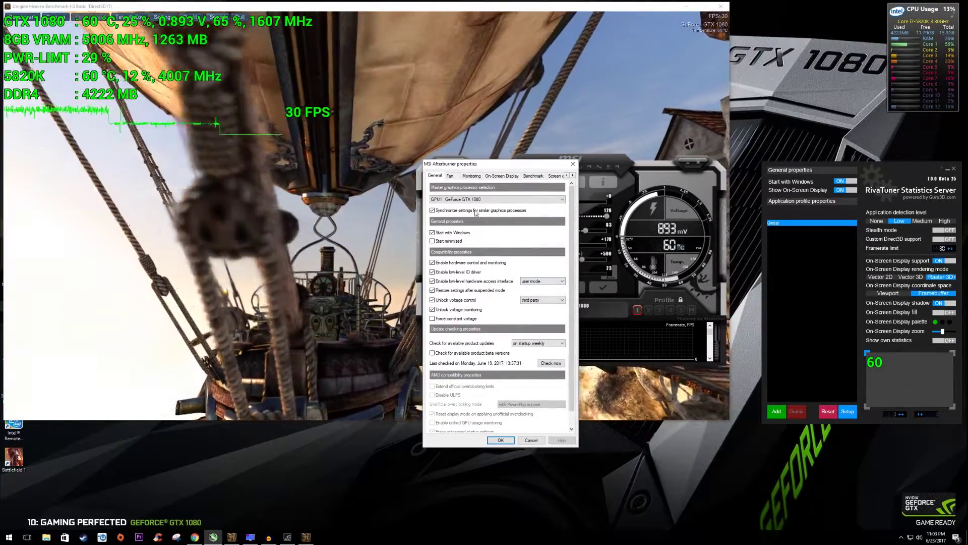
On the Monitoring tab, set Framerate's On-Screen Display mode to text+graph and apply
key(ctrl+Tab)
key(ctrl+Tab)
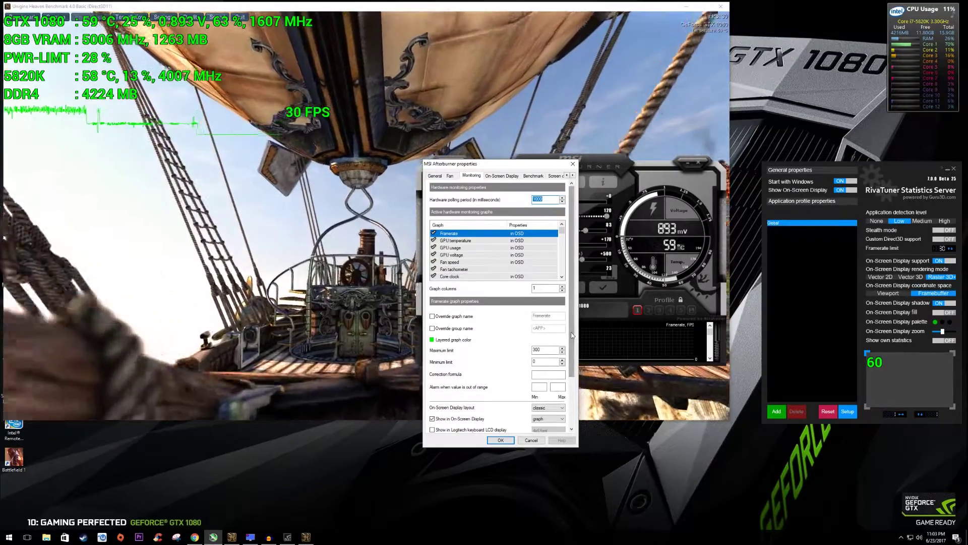
scroll(555, 363, down, 3)
click(556, 362)
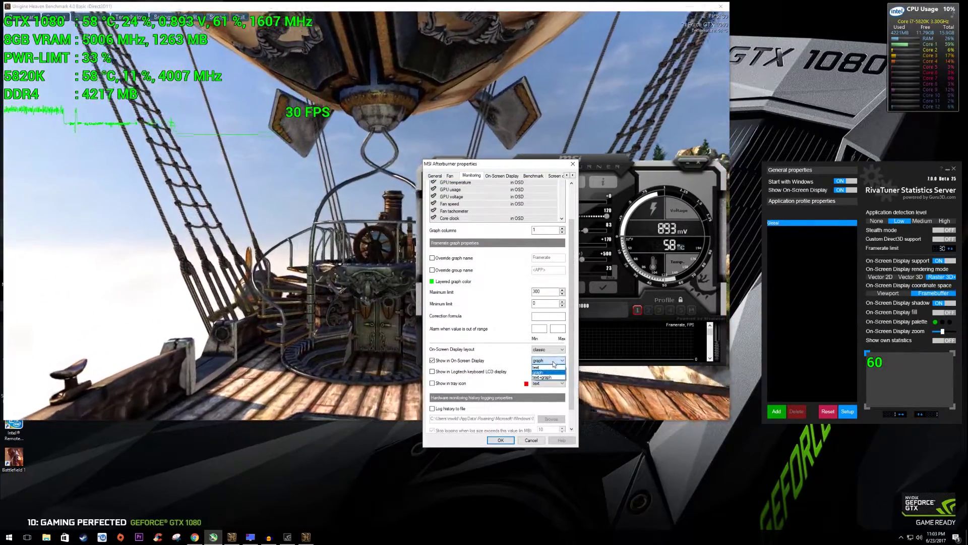
click(549, 378)
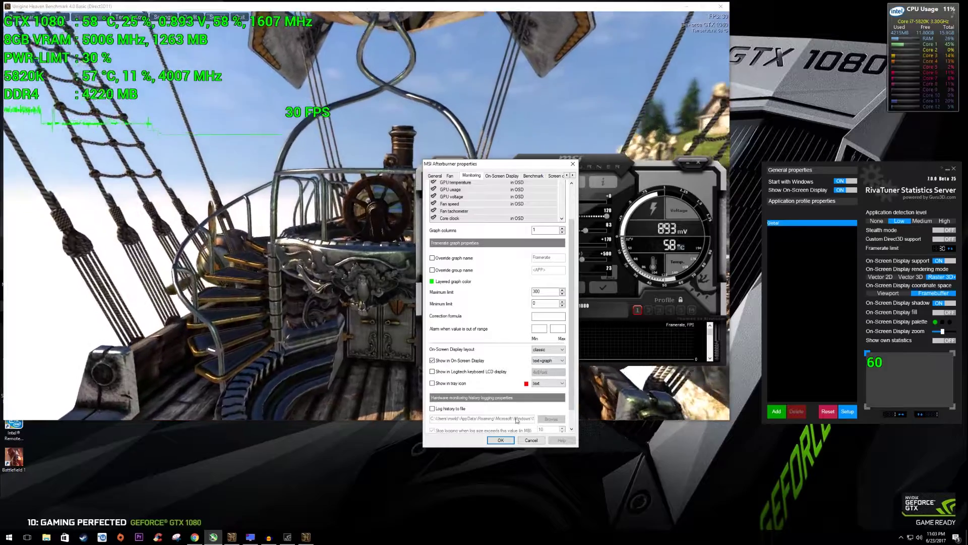
click(501, 440)
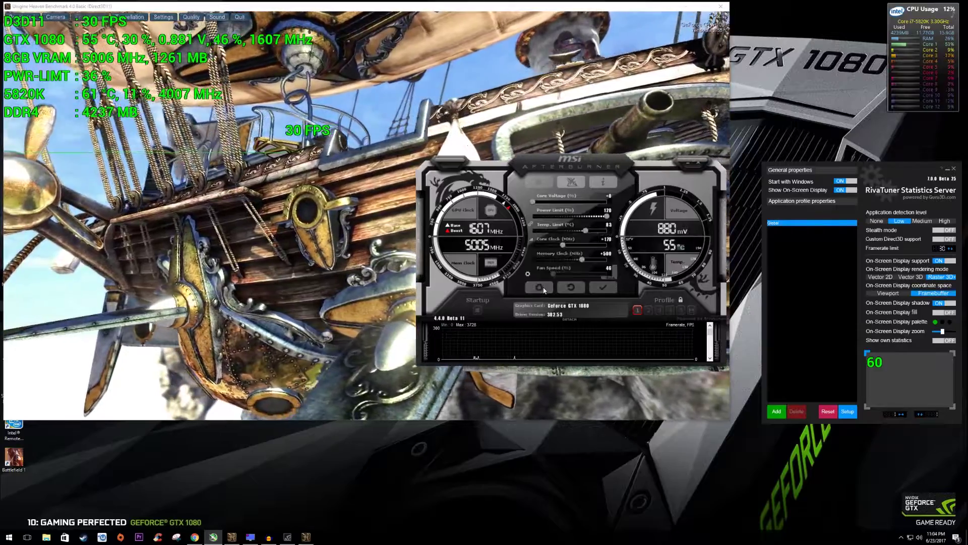
Set GPU temperature's On-Screen Display mode to text+graph and apply with OK
click(540, 288)
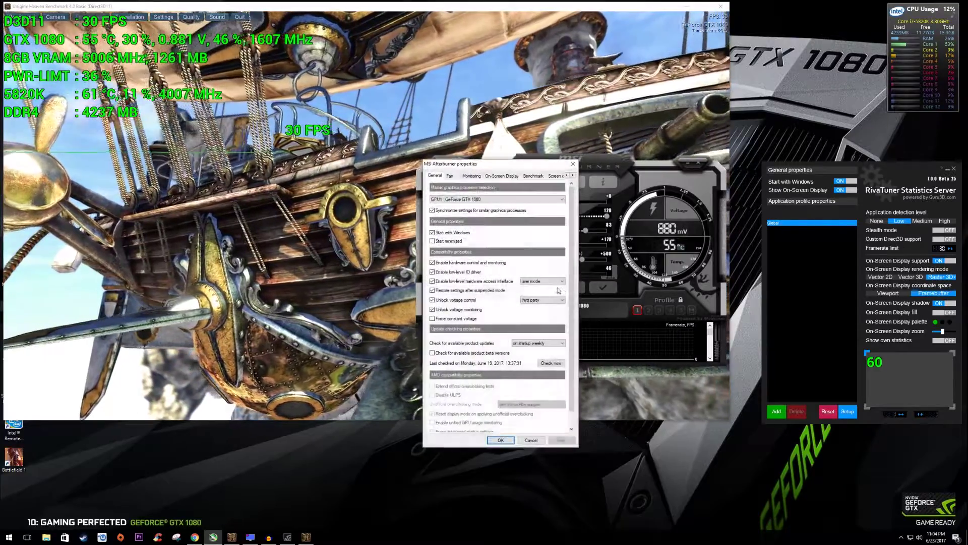
click(472, 175)
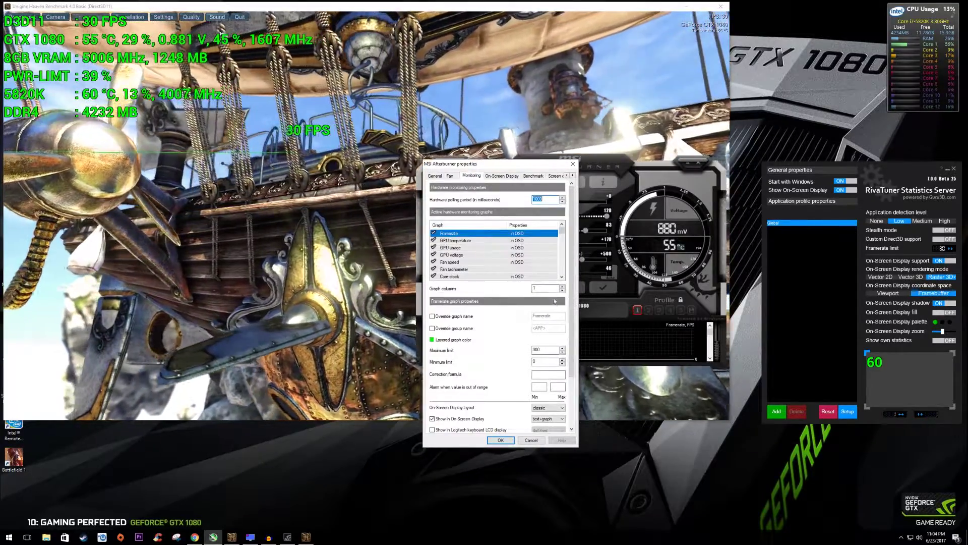
click(449, 241)
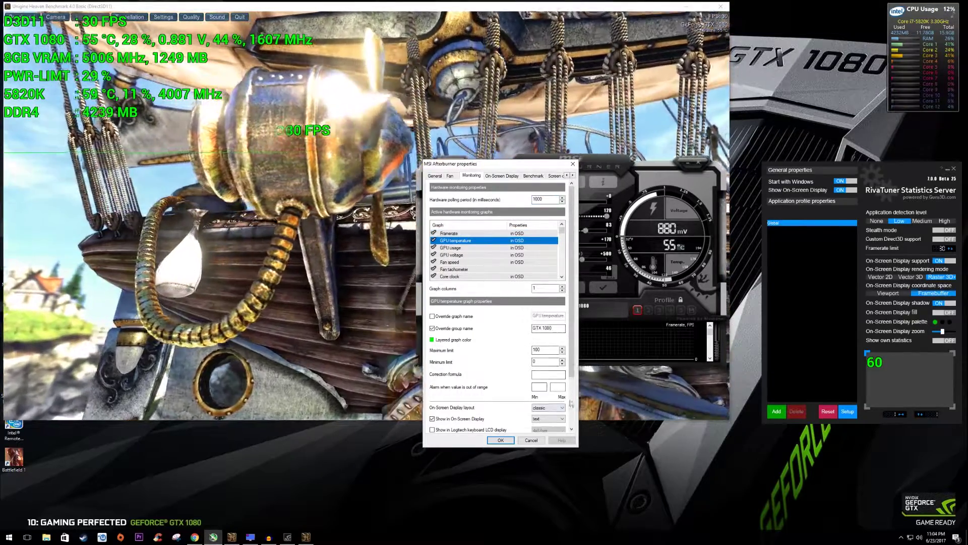
scroll(552, 382, down, 1)
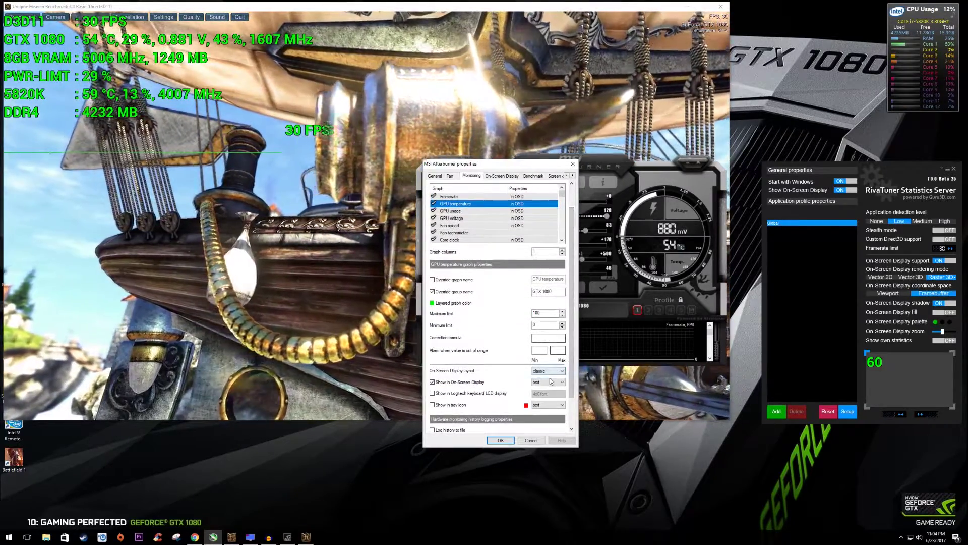
click(542, 399)
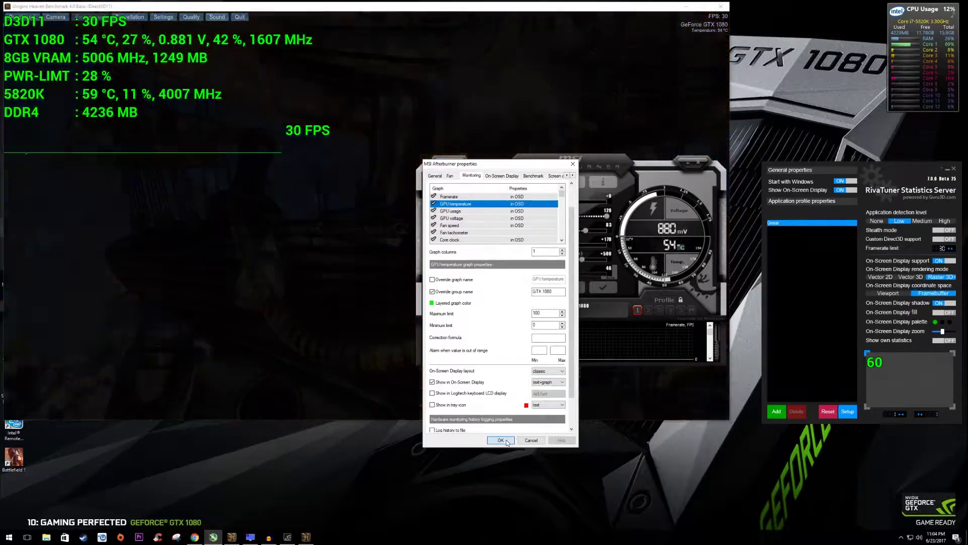
click(501, 440)
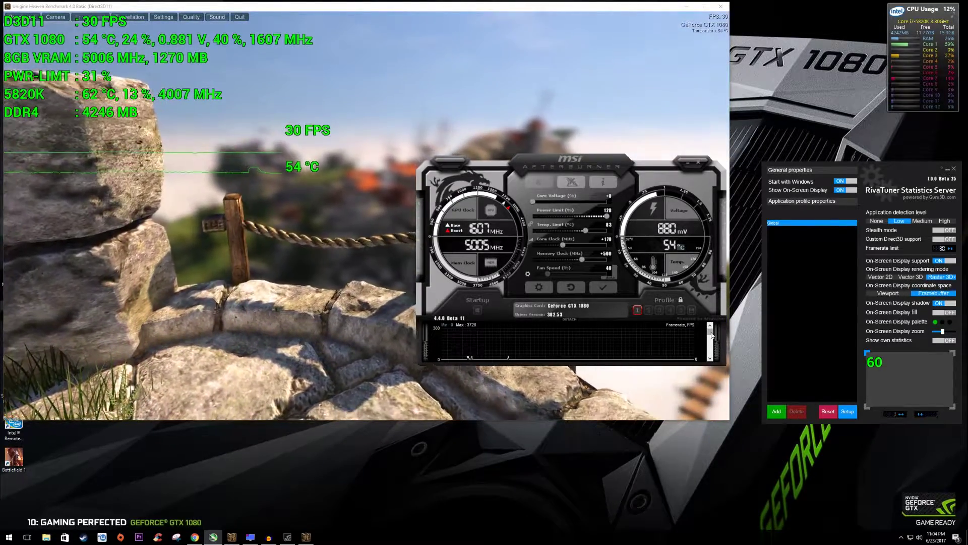
Scroll and adjust the monitoring graphs pane
scroll(612, 339, up, 5)
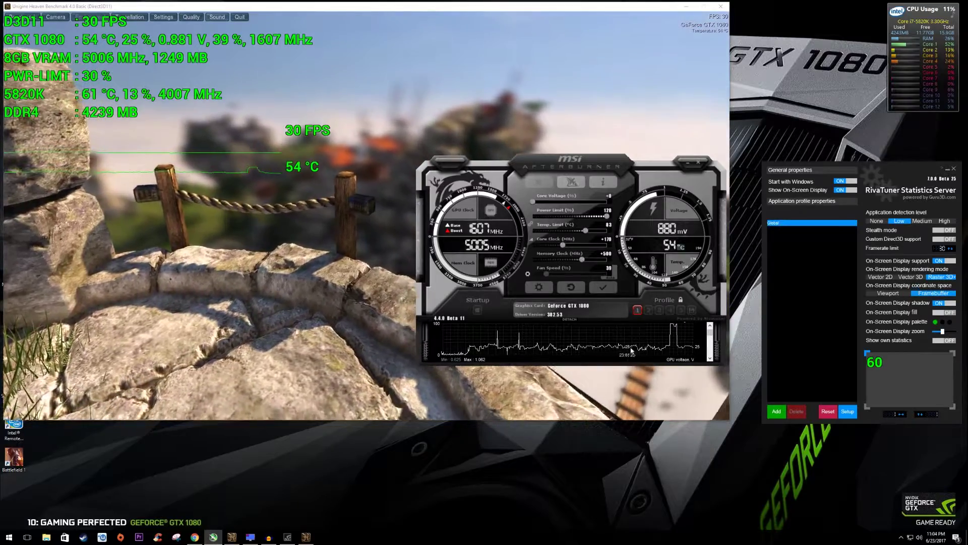
drag(712, 334, 711, 339)
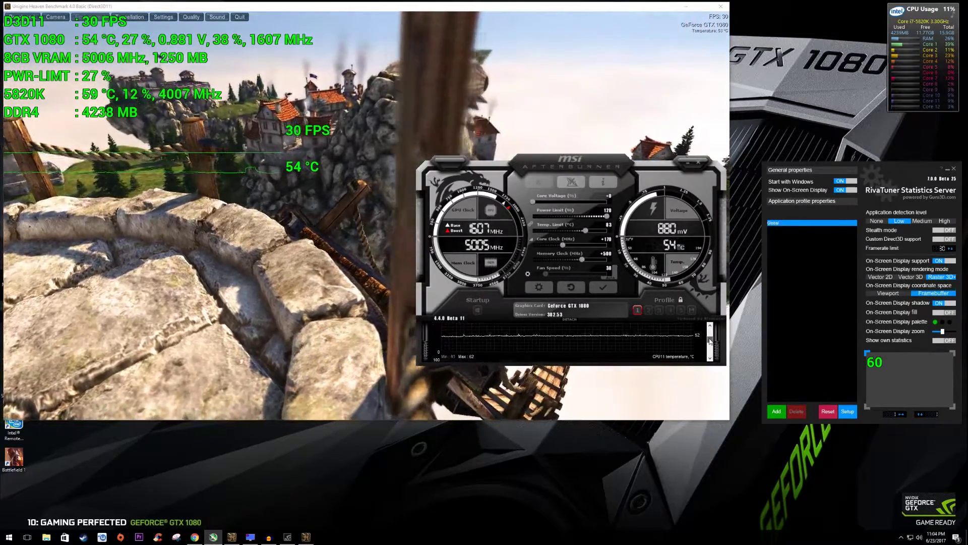
mouse_move(711, 339)
mouse_down()
mouse_move(704, 352)
mouse_move(716, 328)
mouse_up()
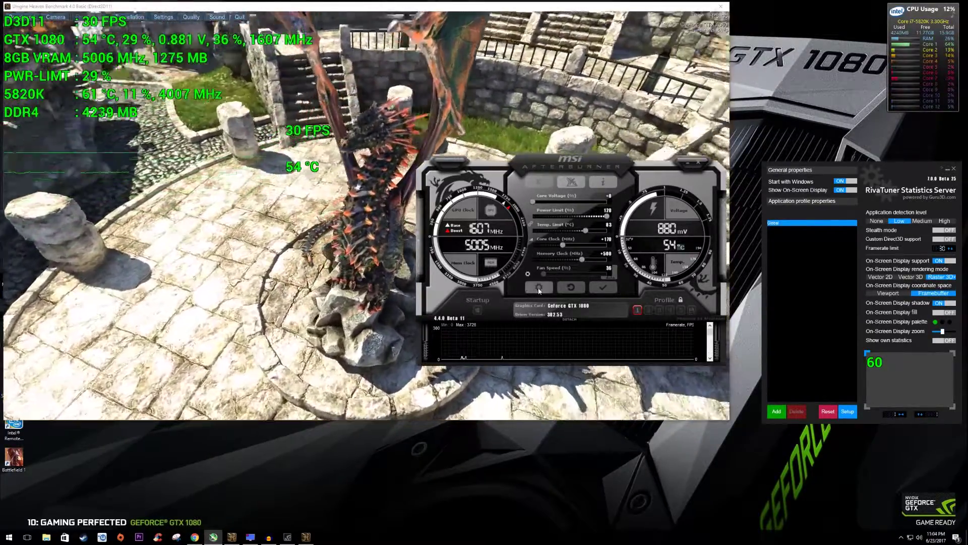
Change the On-Screen Display layout to modern in the Monitoring settings and apply
click(539, 287)
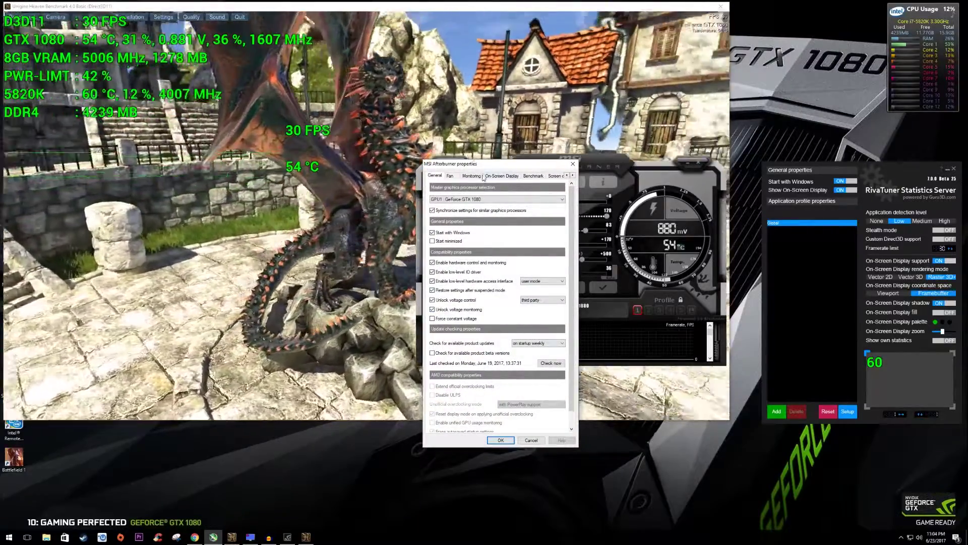
click(482, 176)
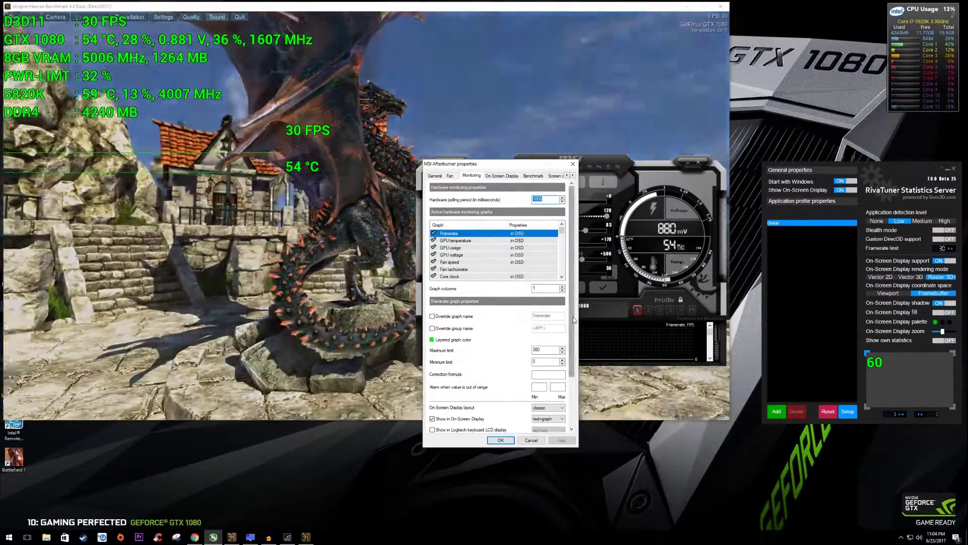
drag(572, 320, 572, 354)
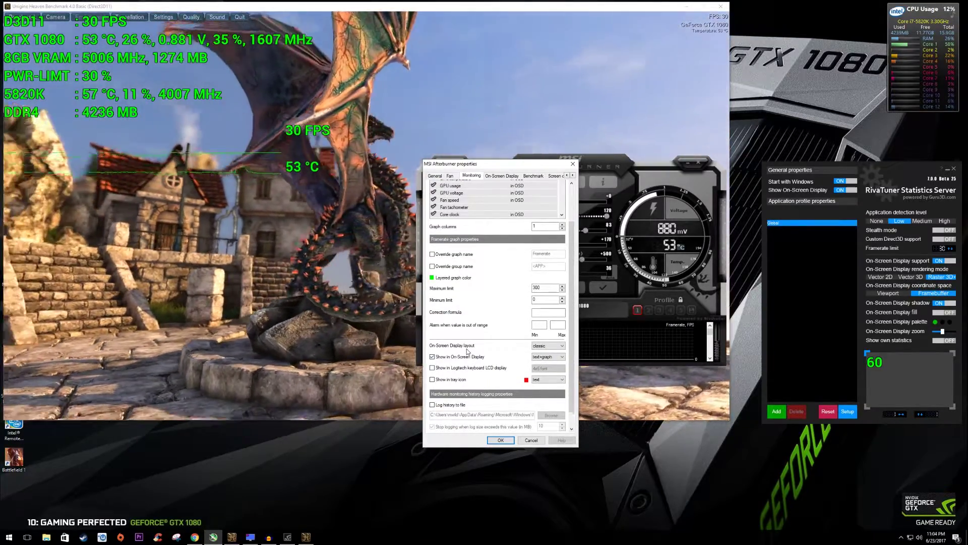
click(550, 346)
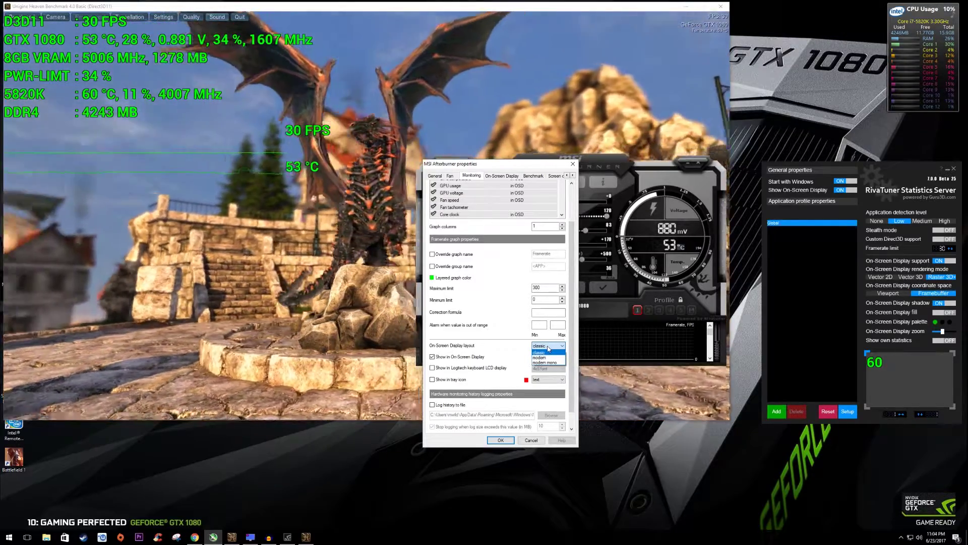
click(540, 357)
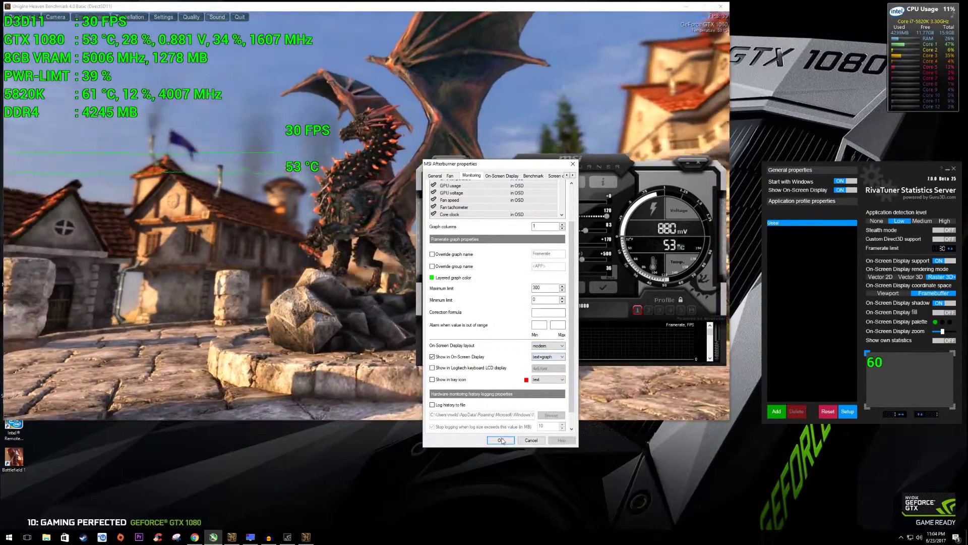
click(501, 440)
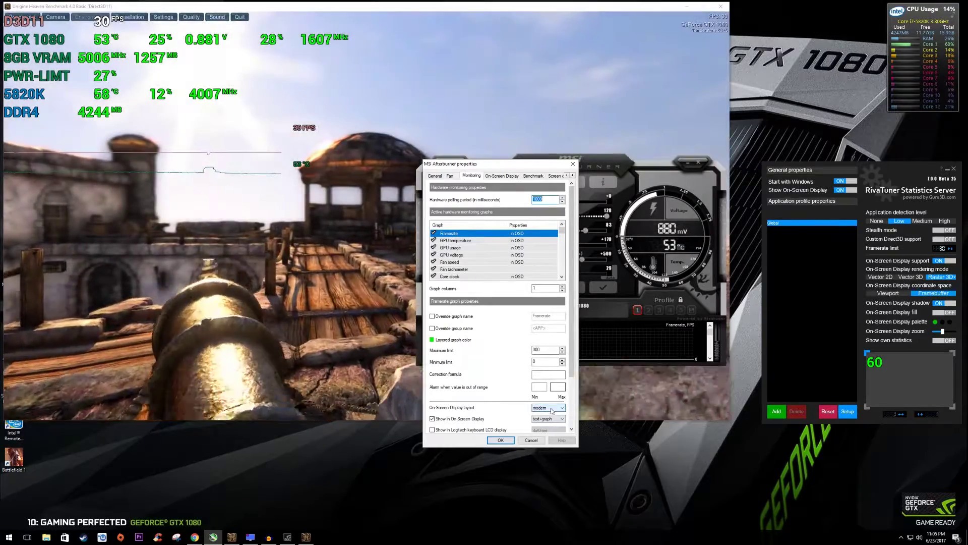
Pick modern mono from the On-Screen Display layout list and apply with OK
click(552, 408)
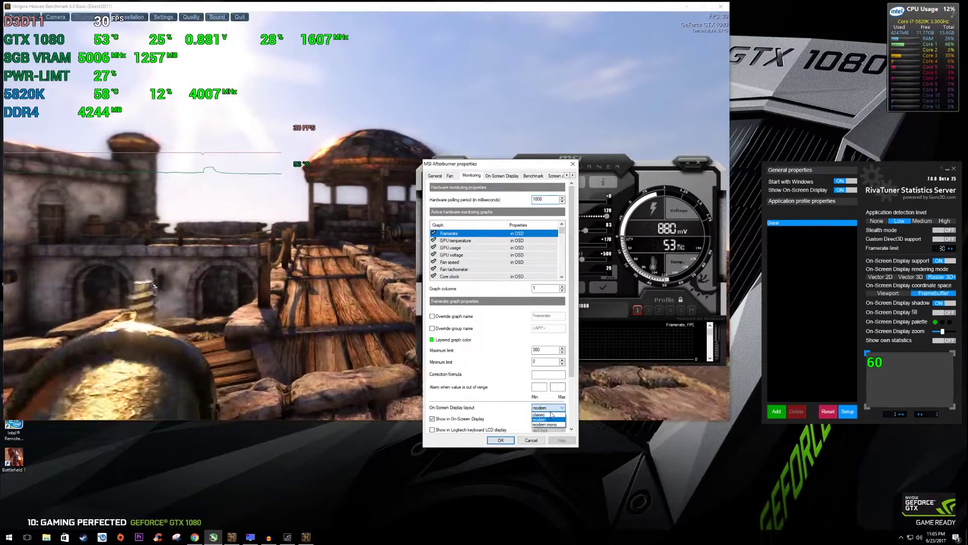
click(545, 420)
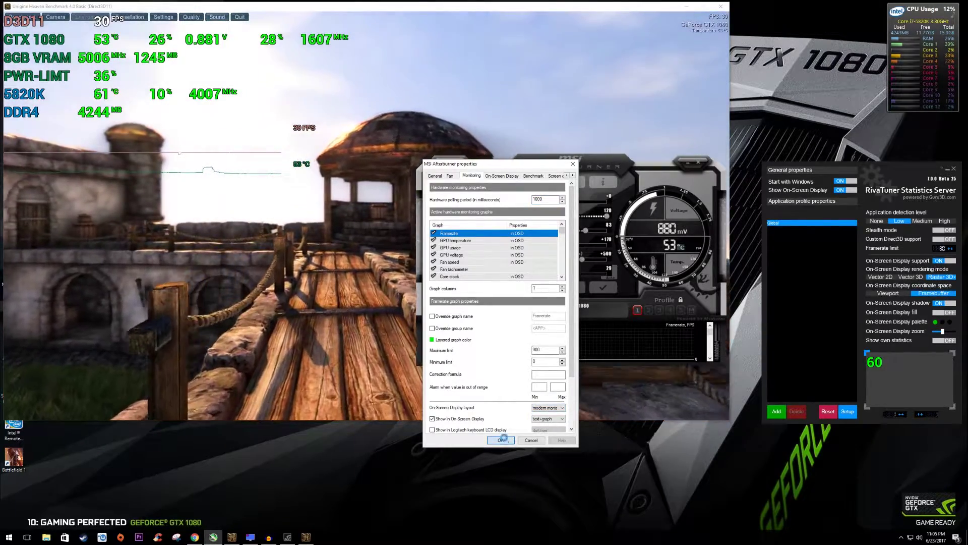
click(502, 440)
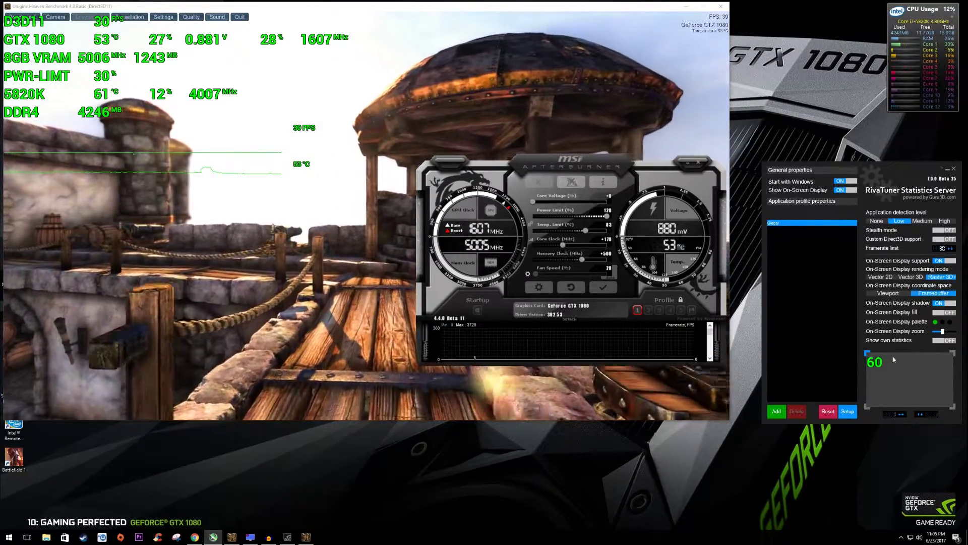
Make the RTSS On-Screen Display colour magenta, then check the Raster 3D font settings
click(936, 323)
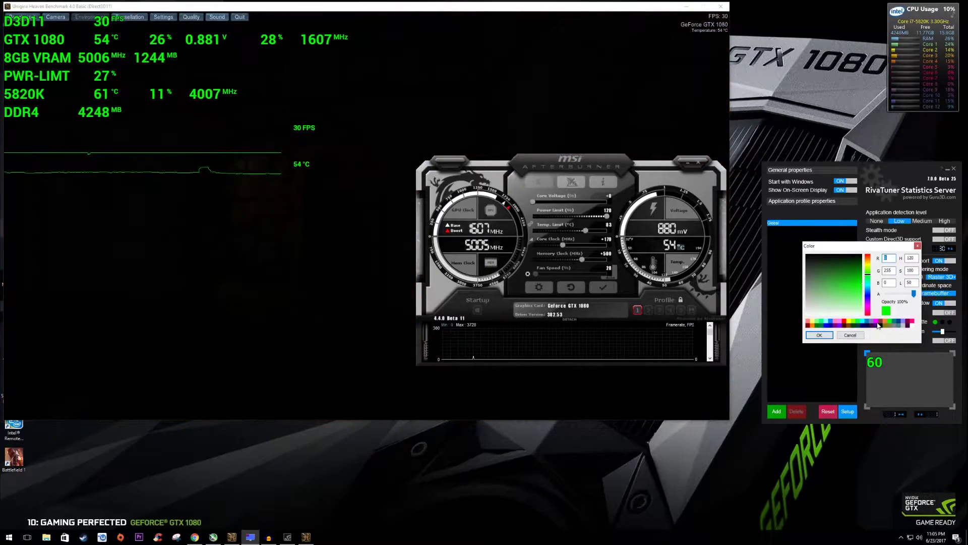
click(827, 336)
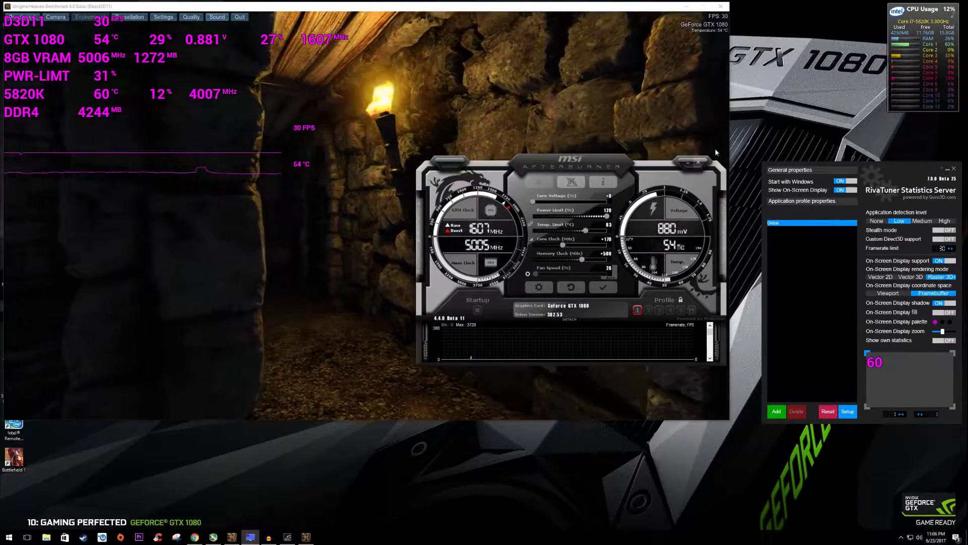
click(955, 279)
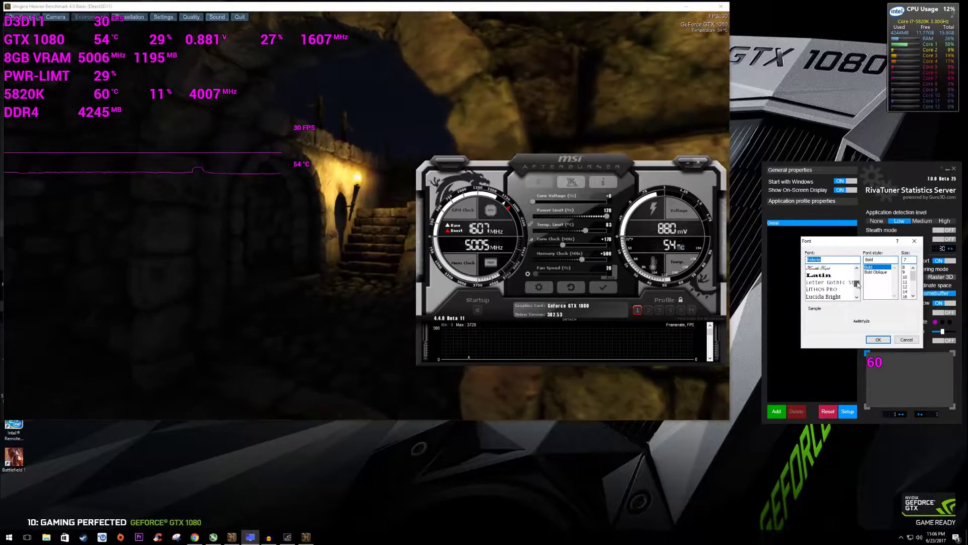
drag(857, 285, 861, 282)
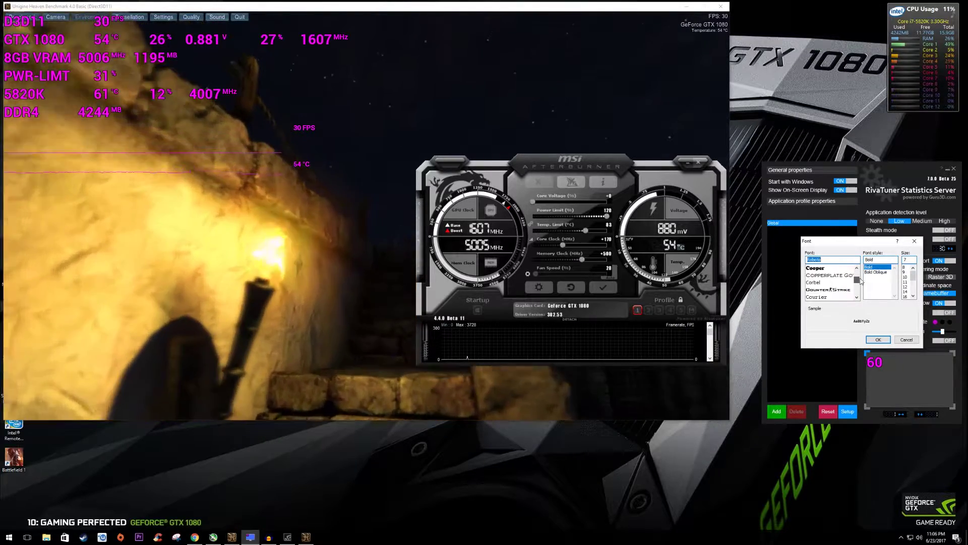
click(877, 340)
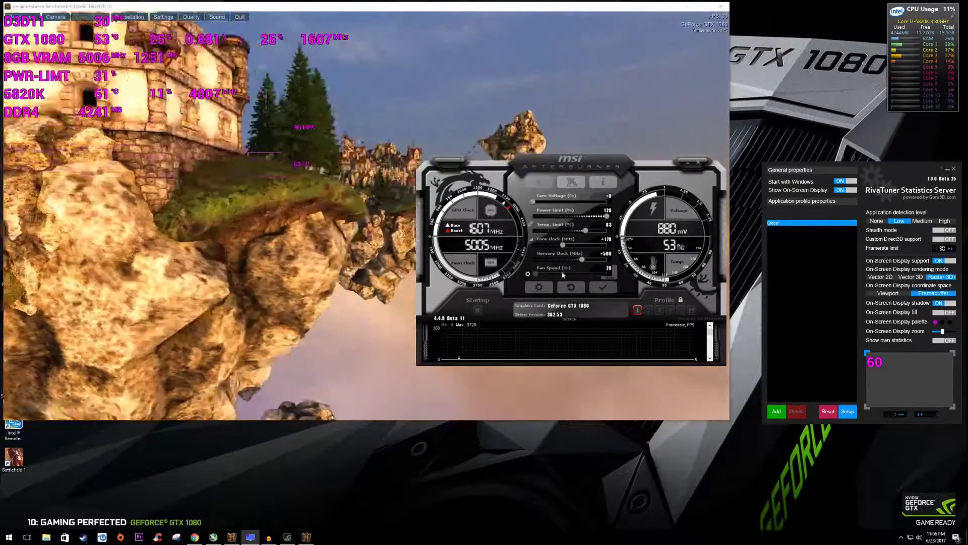
click(539, 287)
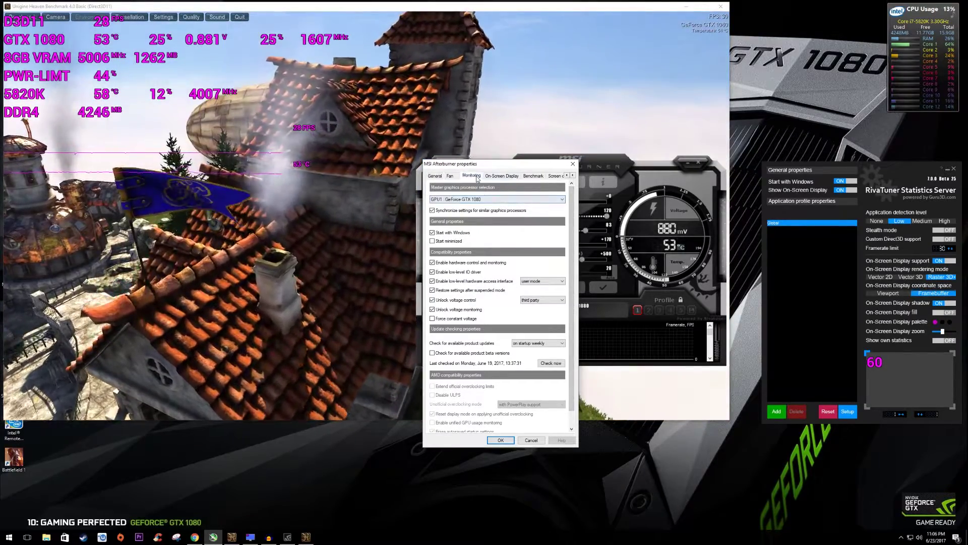
click(472, 176)
scroll(558, 337, down, 5)
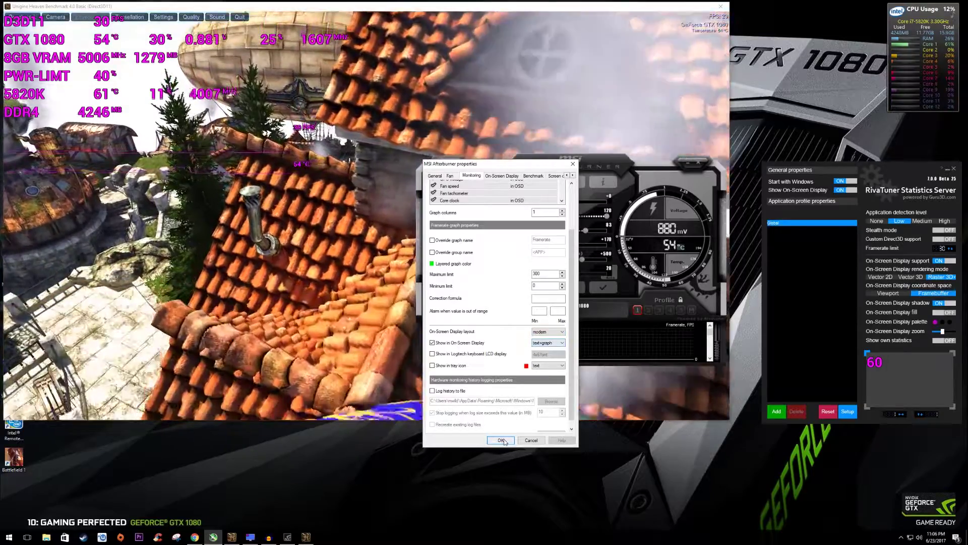
click(501, 439)
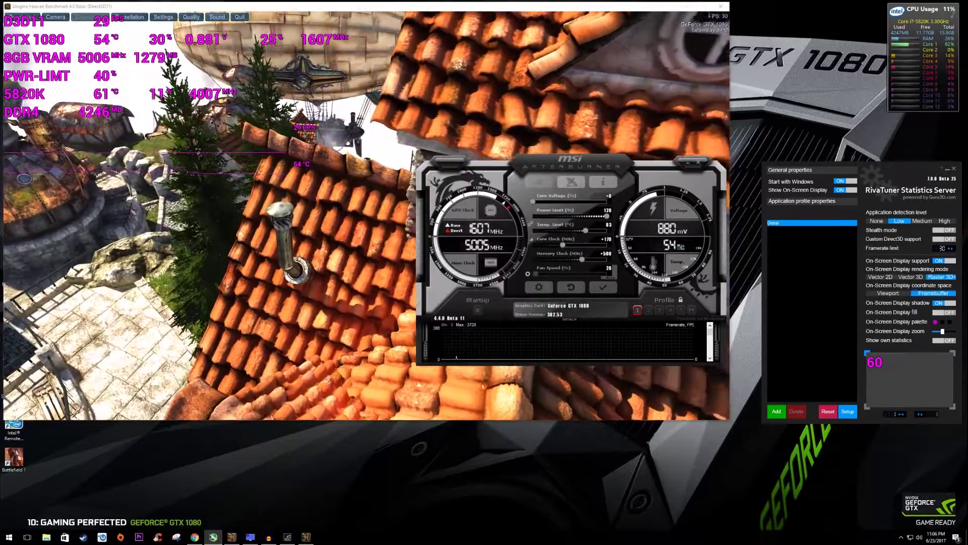